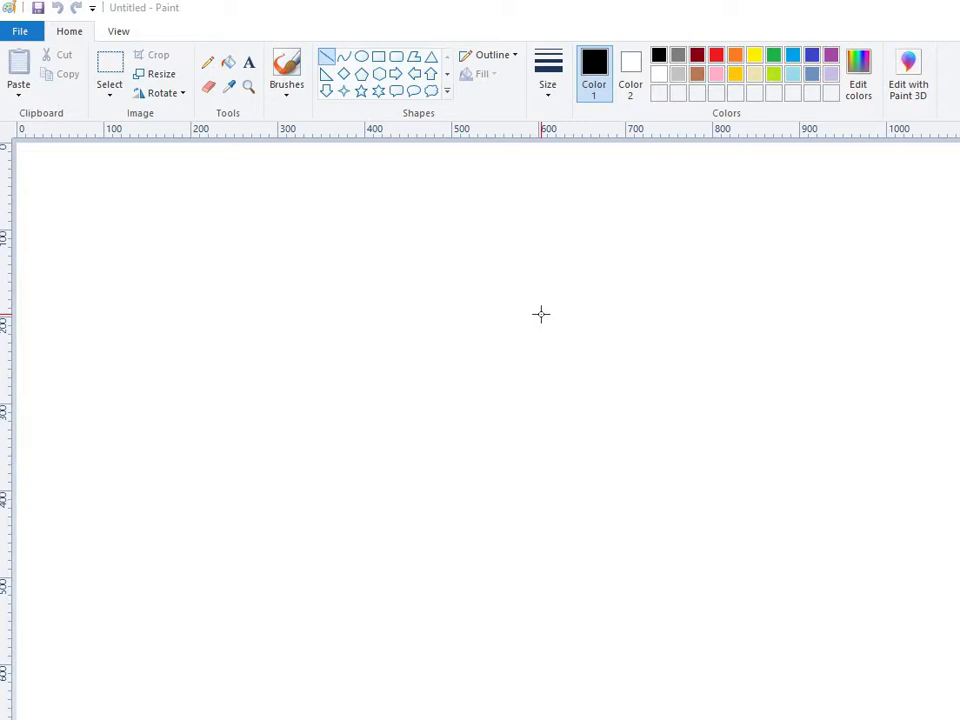
# Draw a thick green straight line slanting down to the right, about 50 px wide and 77 px tall
pyautogui.click(384, 259)
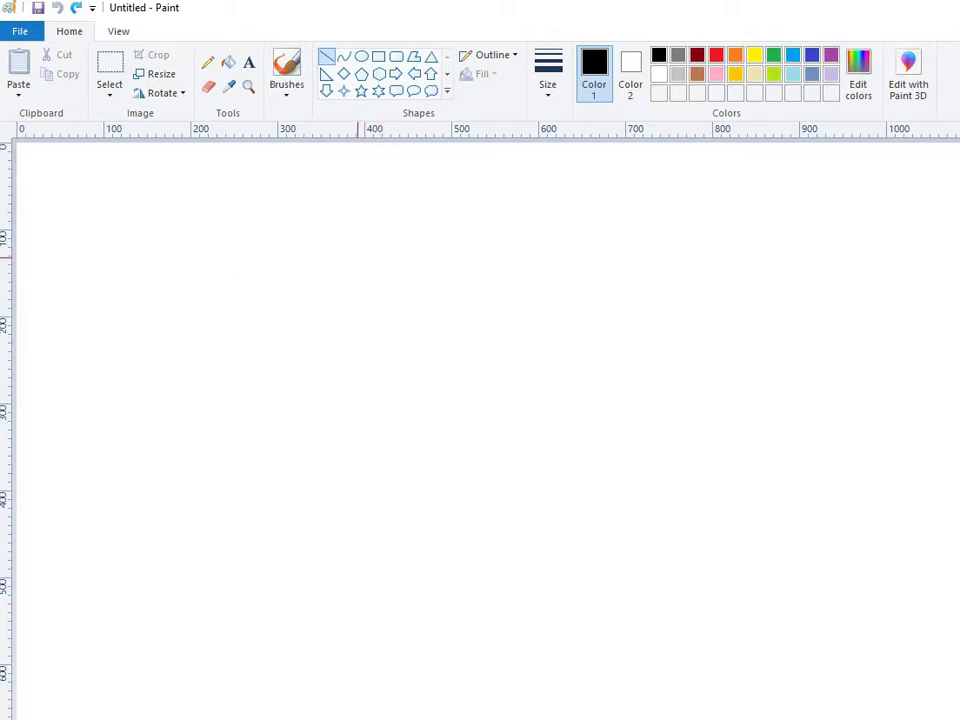
pyautogui.click(774, 55)
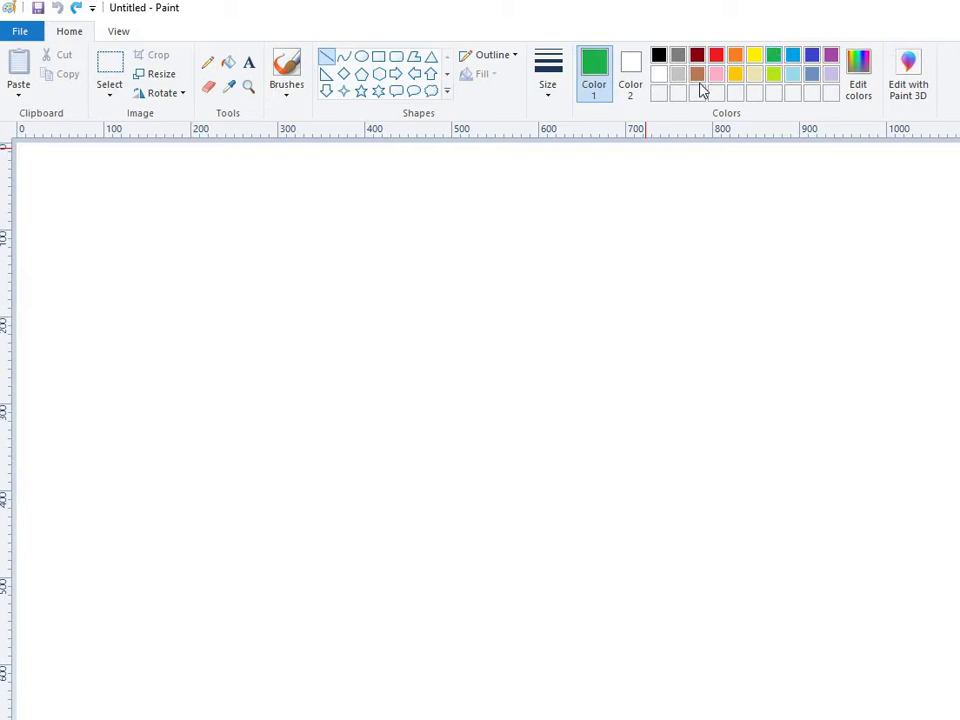
pyautogui.moveTo(321, 369); pyautogui.dragTo(363, 436)
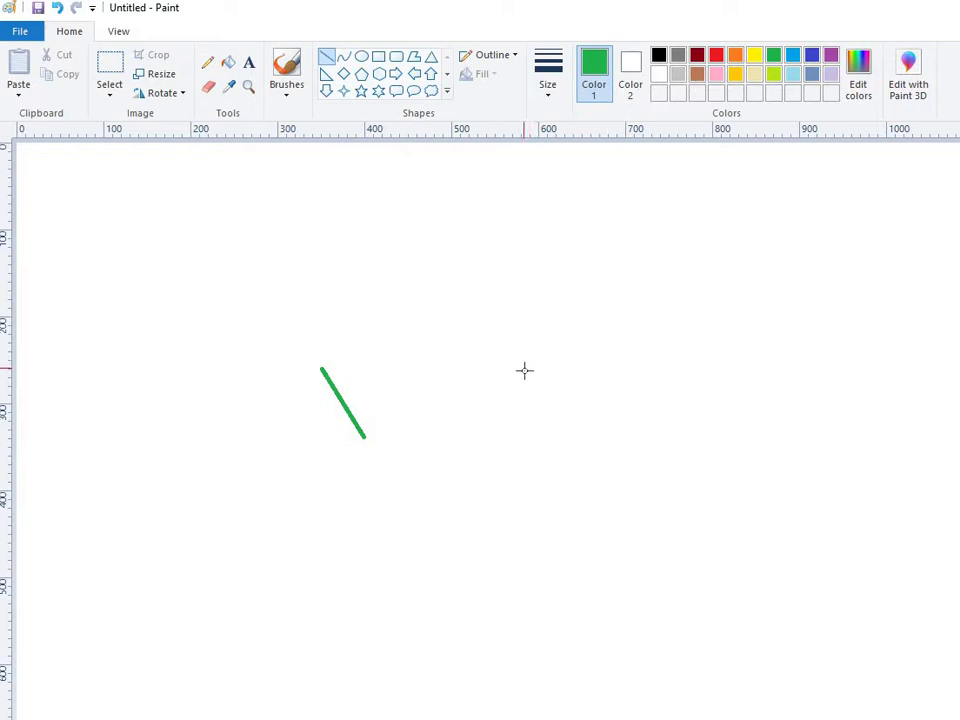
pyautogui.moveTo(519, 373); pyautogui.dragTo(476, 428)
pyautogui.moveTo(519, 373); pyautogui.dragTo(525, 358)
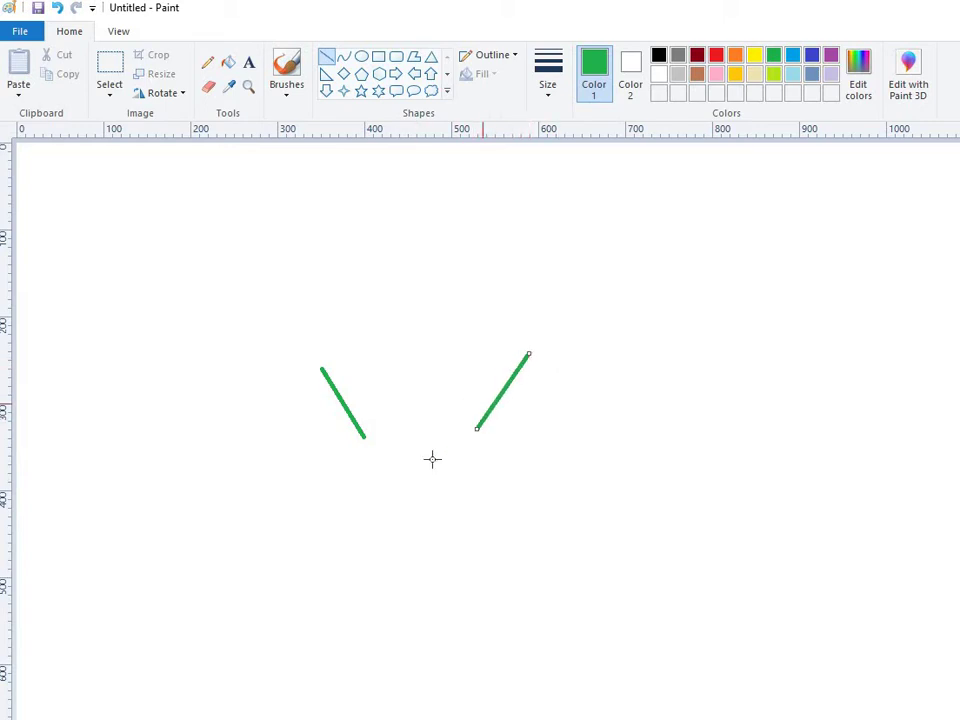
pyautogui.hotkey('ctrl', 'z')
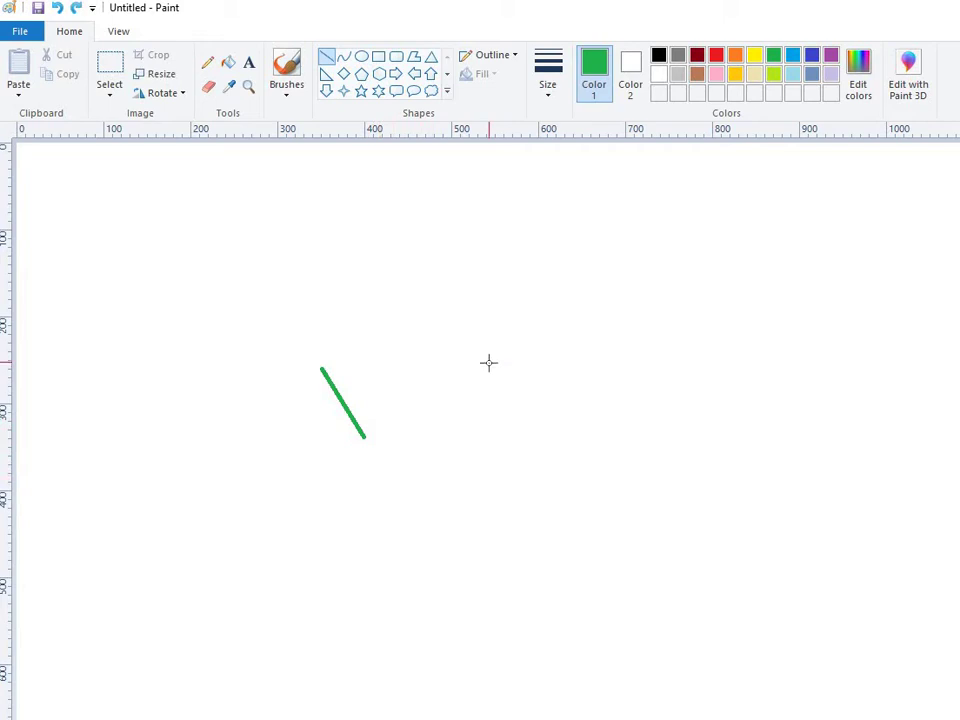
# Draw a mirrored green line slanting down toward the first, with its upper end about 190 px to the right of the first line's
pyautogui.moveTo(489, 363); pyautogui.dragTo(446, 432)
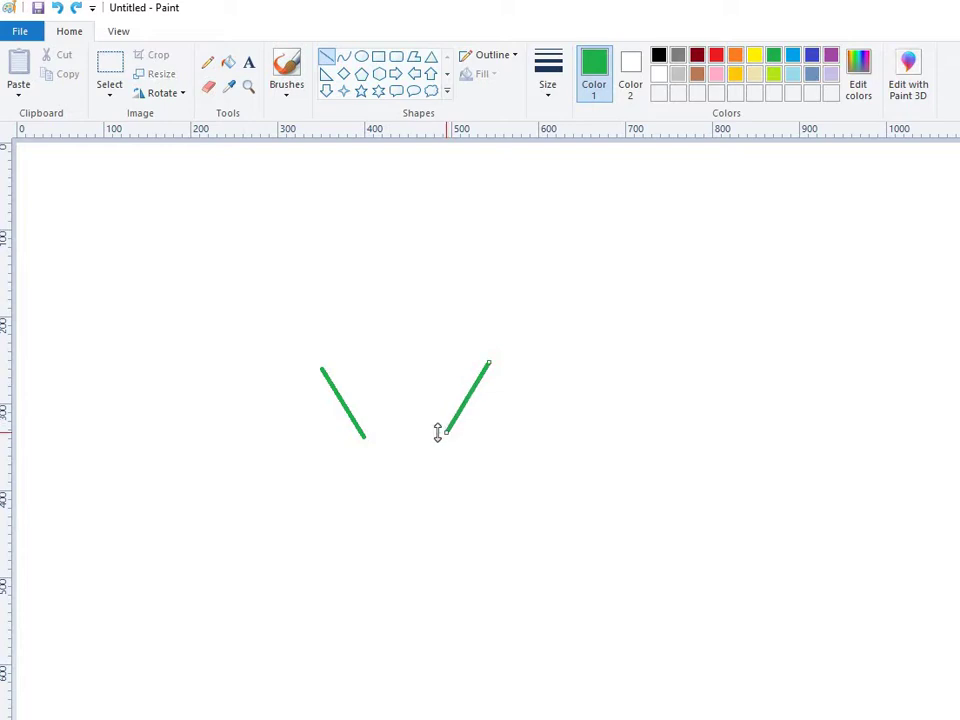
pyautogui.click(350, 453)
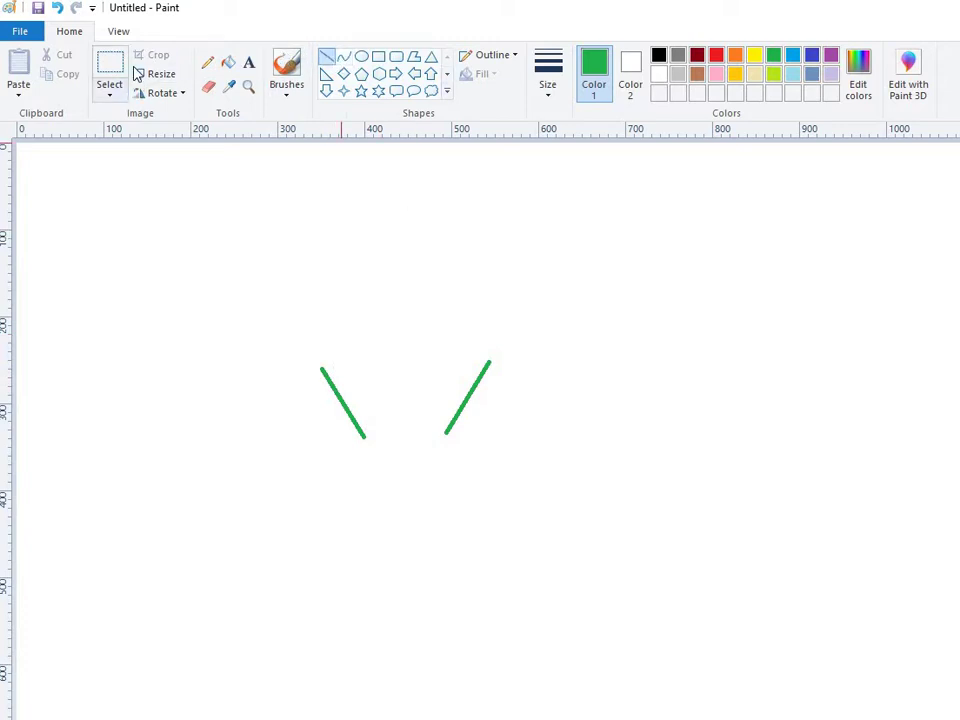
# With the basic brush, paint two green inward curves from a central peak down to the upper ends of both slanted lines
pyautogui.click(284, 97)
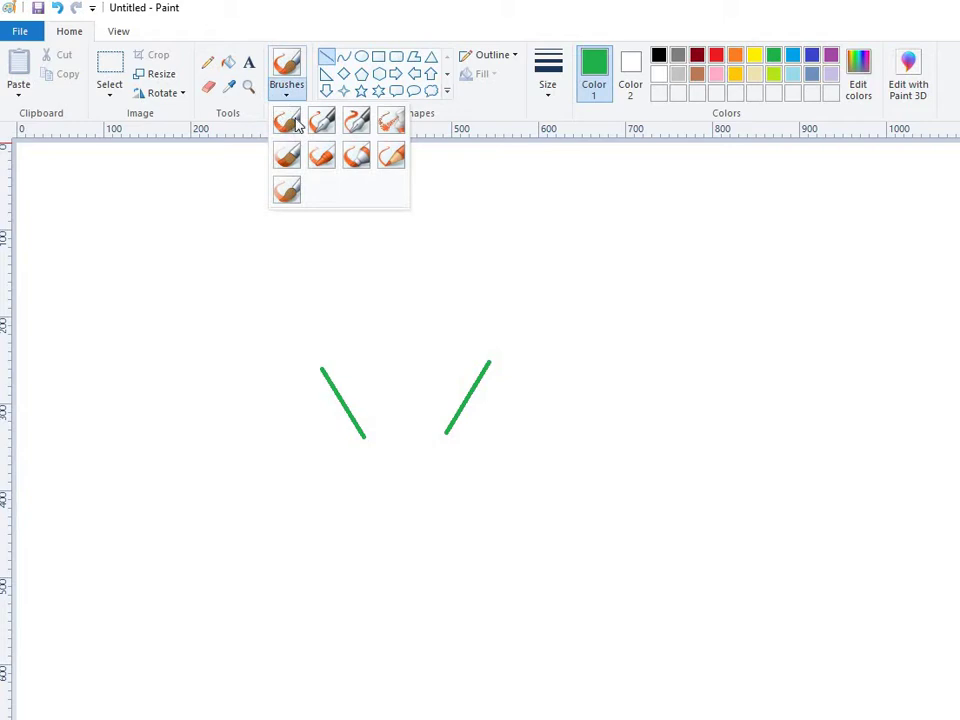
pyautogui.click(288, 121)
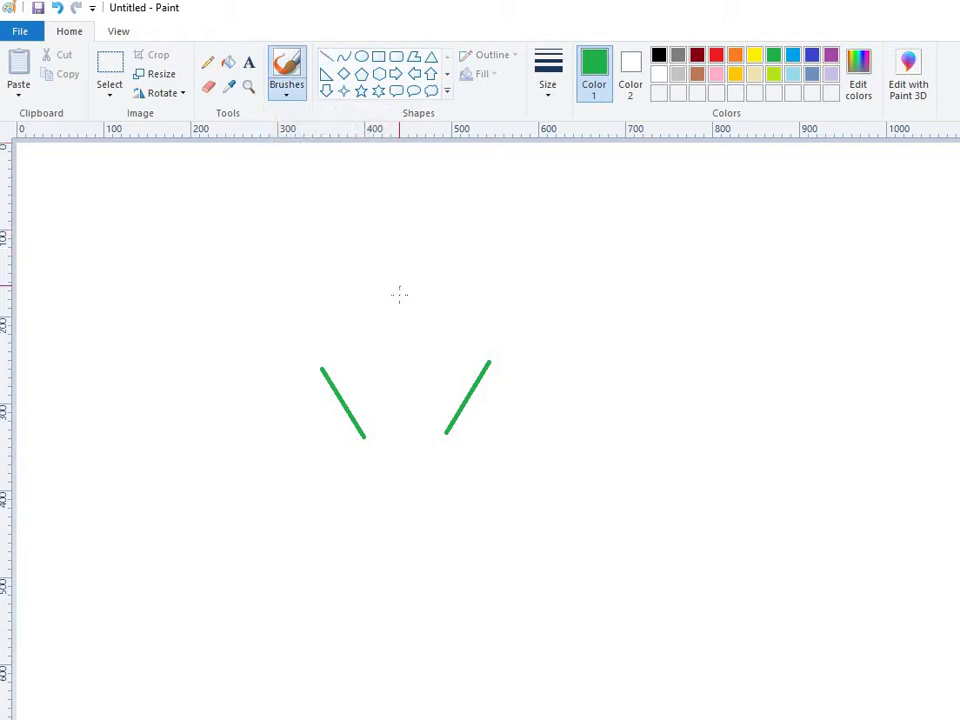
pyautogui.moveTo(399, 325)
pyautogui.mouseDown()
pyautogui.moveTo(386, 343)
pyautogui.moveTo(336, 361)
pyautogui.mouseUp()
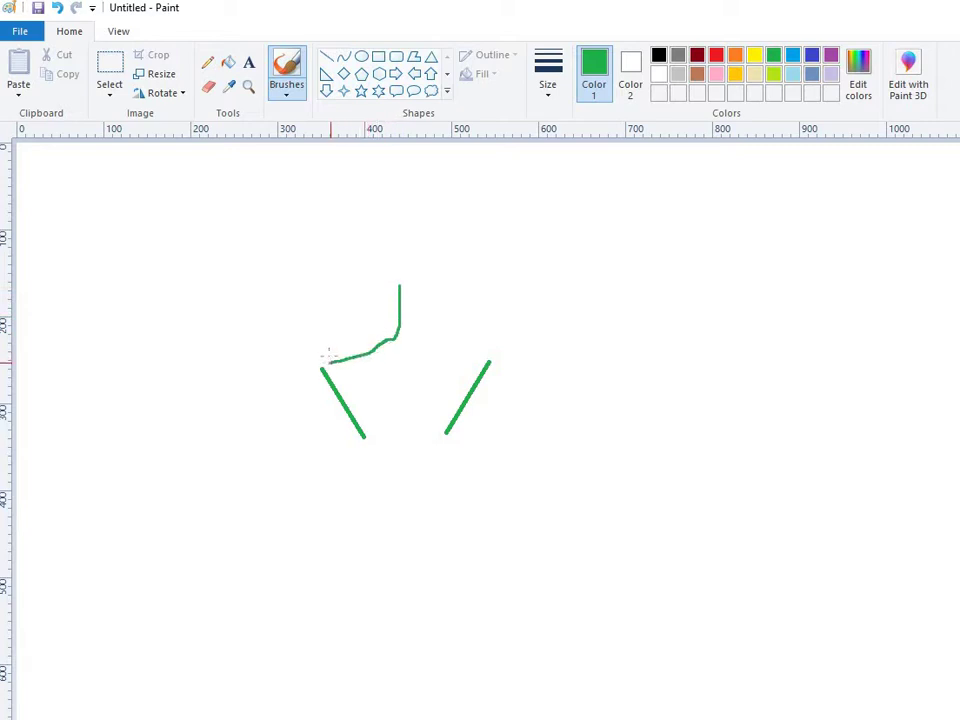
pyautogui.click(57, 9)
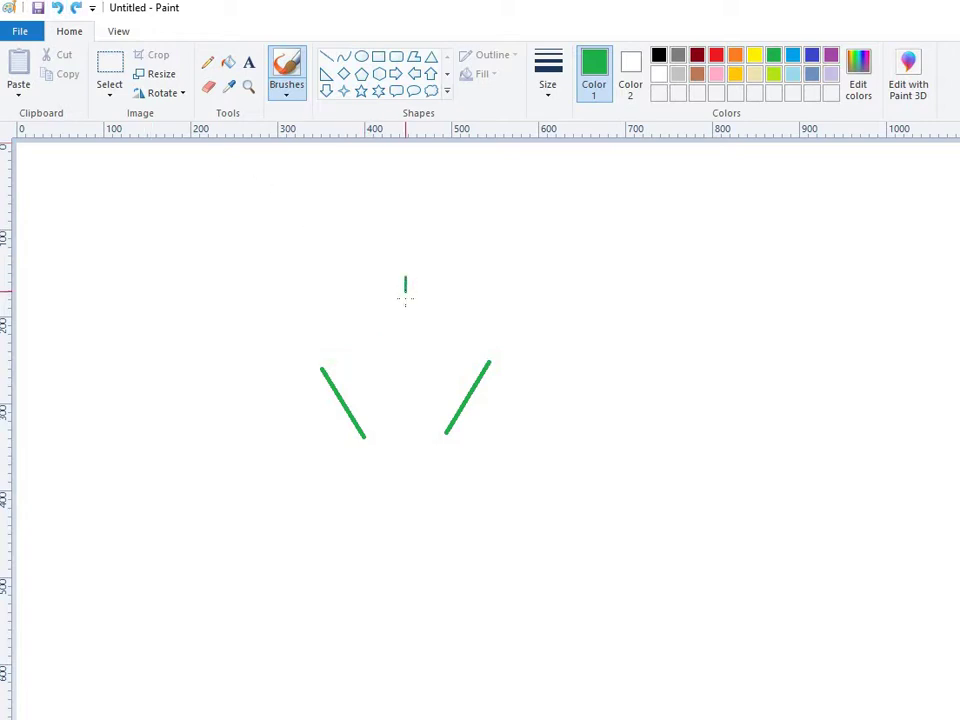
pyautogui.moveTo(403, 320)
pyautogui.mouseDown()
pyautogui.moveTo(373, 357)
pyautogui.moveTo(329, 362)
pyautogui.mouseUp()
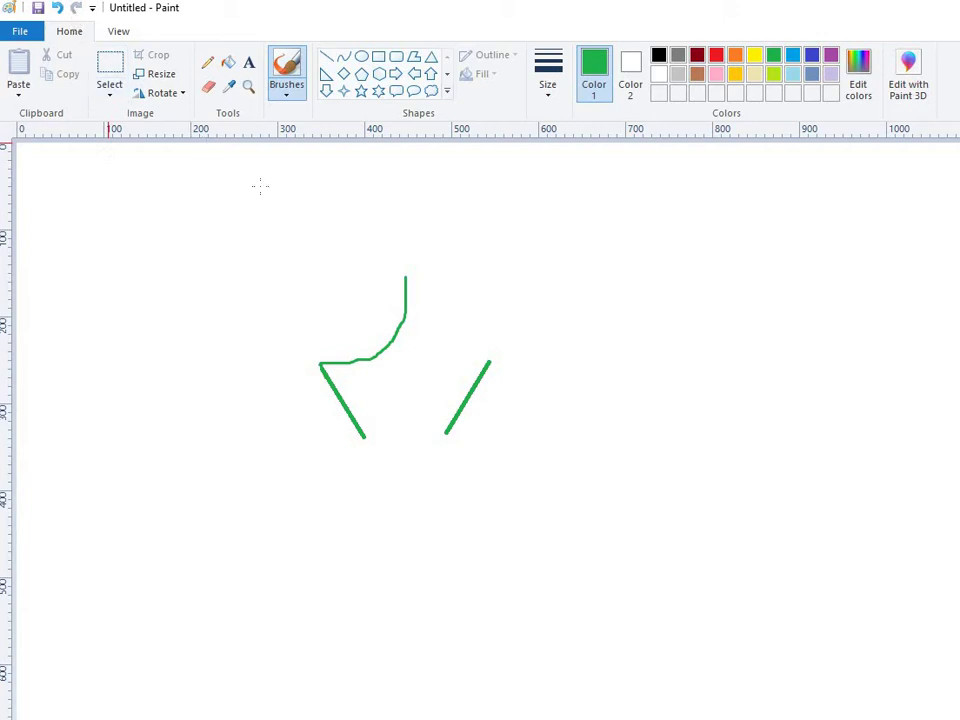
pyautogui.click(324, 176)
pyautogui.moveTo(407, 298)
pyautogui.mouseDown()
pyautogui.moveTo(429, 333)
pyautogui.moveTo(484, 356)
pyautogui.mouseUp()
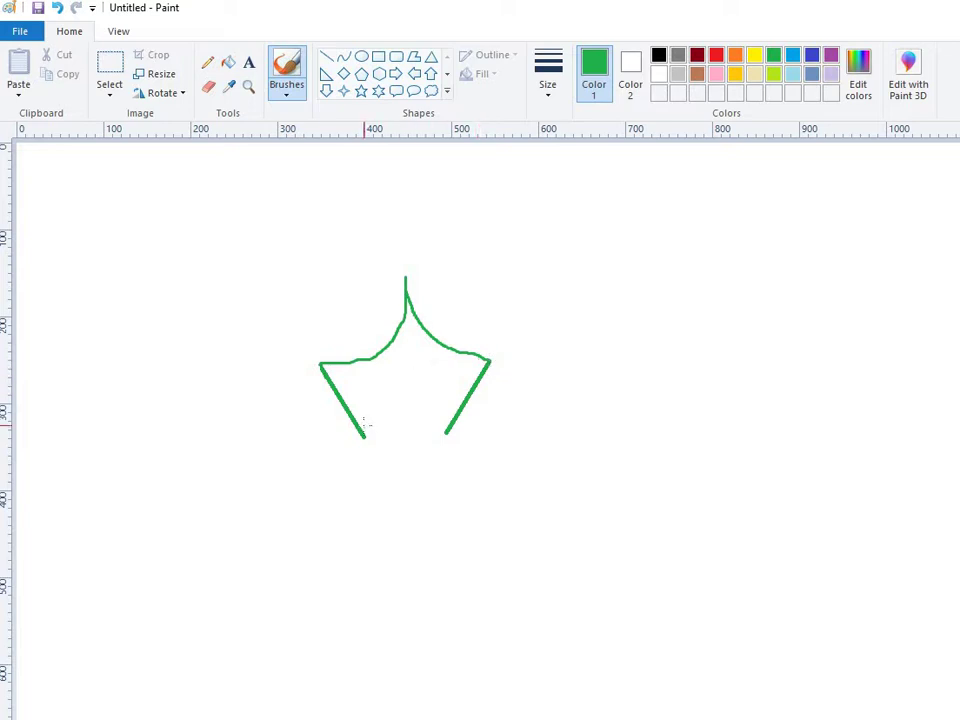
# Paint five small green rounded feet around the open lower end, and close the body with a curve joining the two slanted lines
pyautogui.hotkey('ctrl', 'z')
pyautogui.moveTo(351, 463); pyautogui.dragTo(363, 466)
pyautogui.moveTo(448, 433)
pyautogui.mouseDown()
pyautogui.moveTo(462, 458)
pyautogui.moveTo(439, 446)
pyautogui.mouseUp()
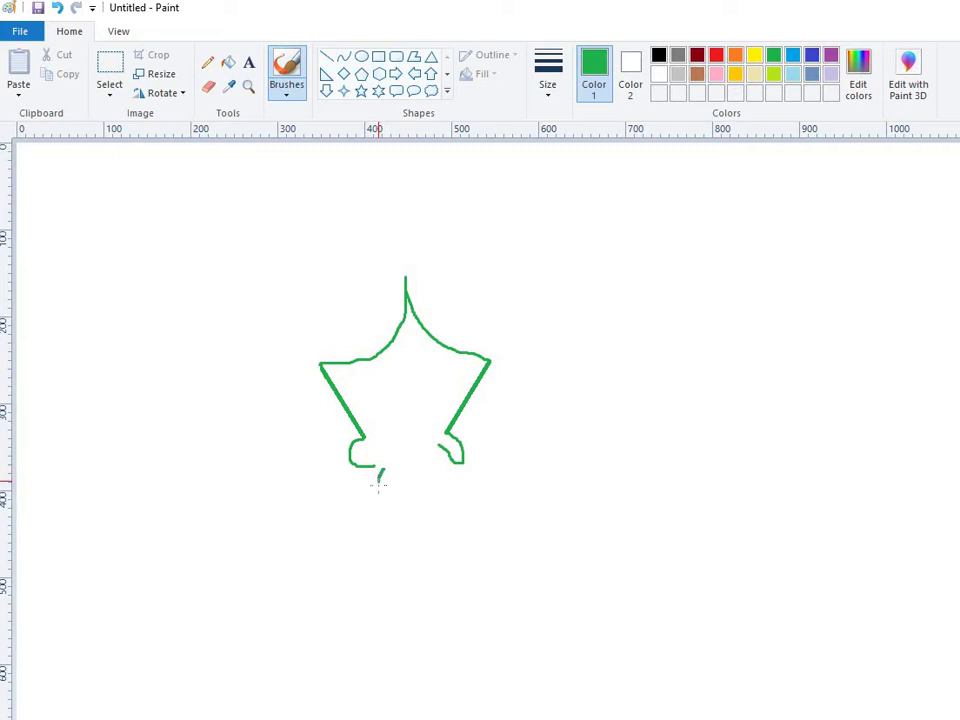
pyautogui.moveTo(378, 486)
pyautogui.mouseDown()
pyautogui.moveTo(413, 492)
pyautogui.moveTo(437, 478)
pyautogui.mouseUp()
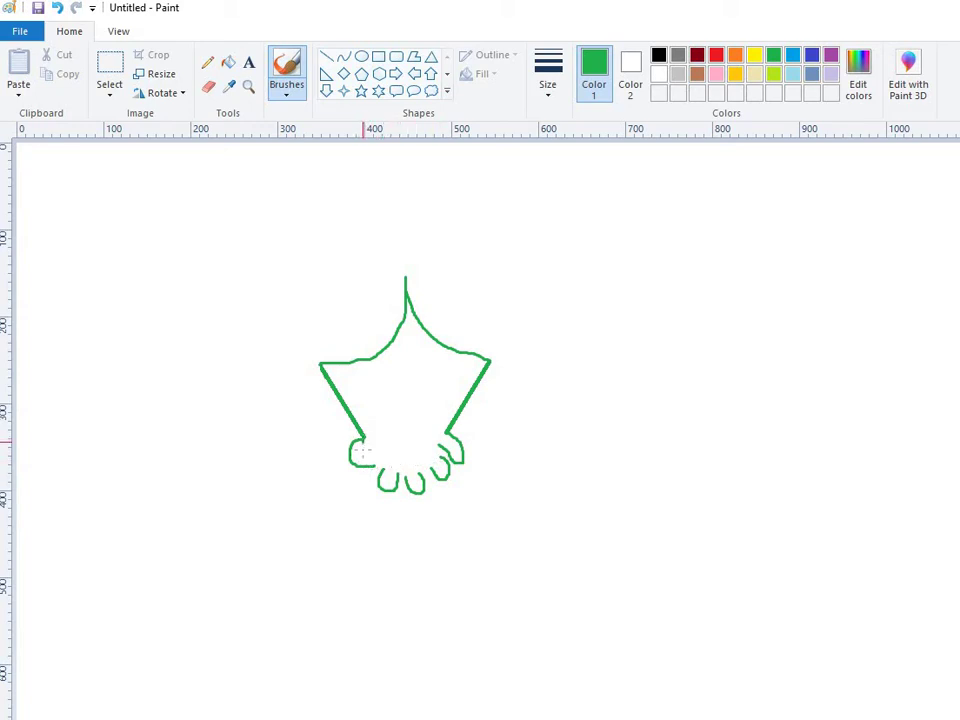
pyautogui.moveTo(362, 452)
pyautogui.mouseDown()
pyautogui.moveTo(381, 471)
pyautogui.moveTo(431, 467)
pyautogui.moveTo(447, 434)
pyautogui.mouseUp()
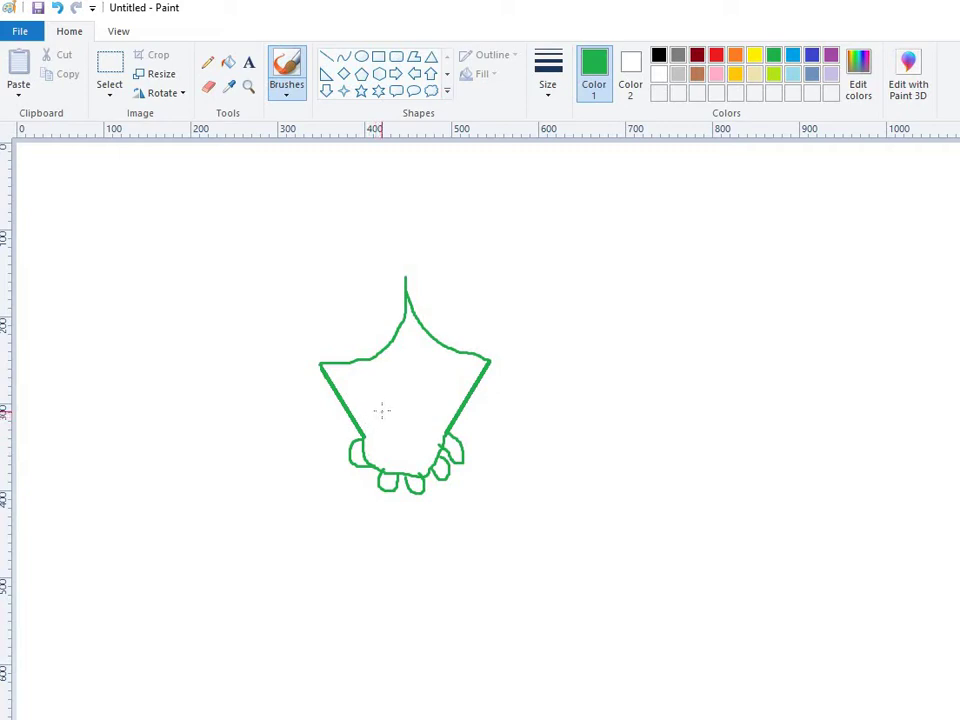
# Draw two black oval outlines side by side inside the body as eyes, about 35 px and 26 px wide
pyautogui.click(361, 57)
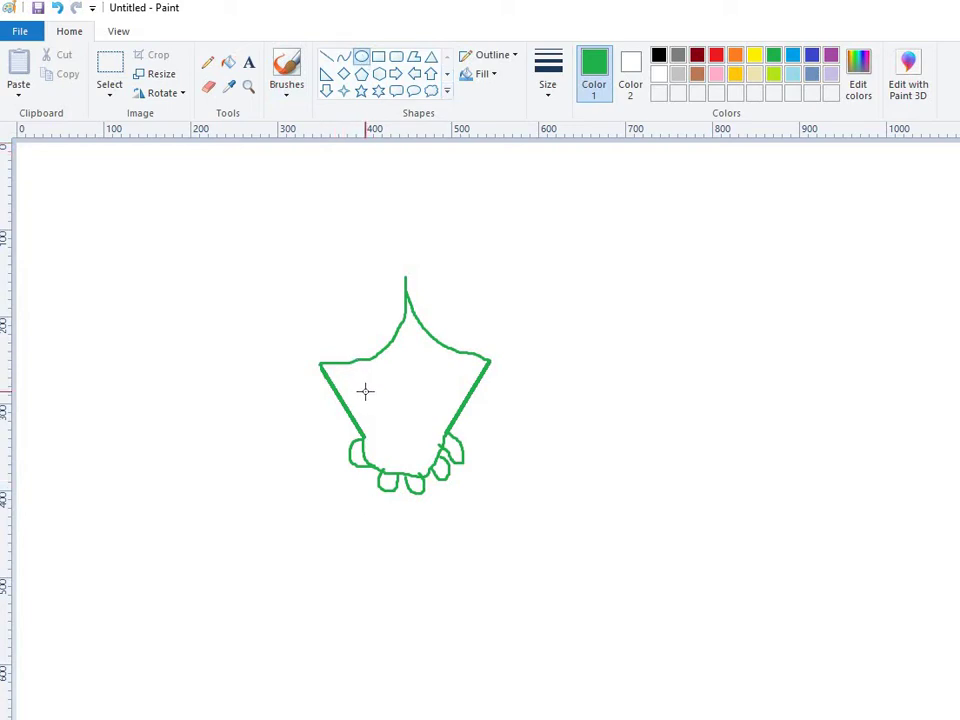
pyautogui.click(658, 55)
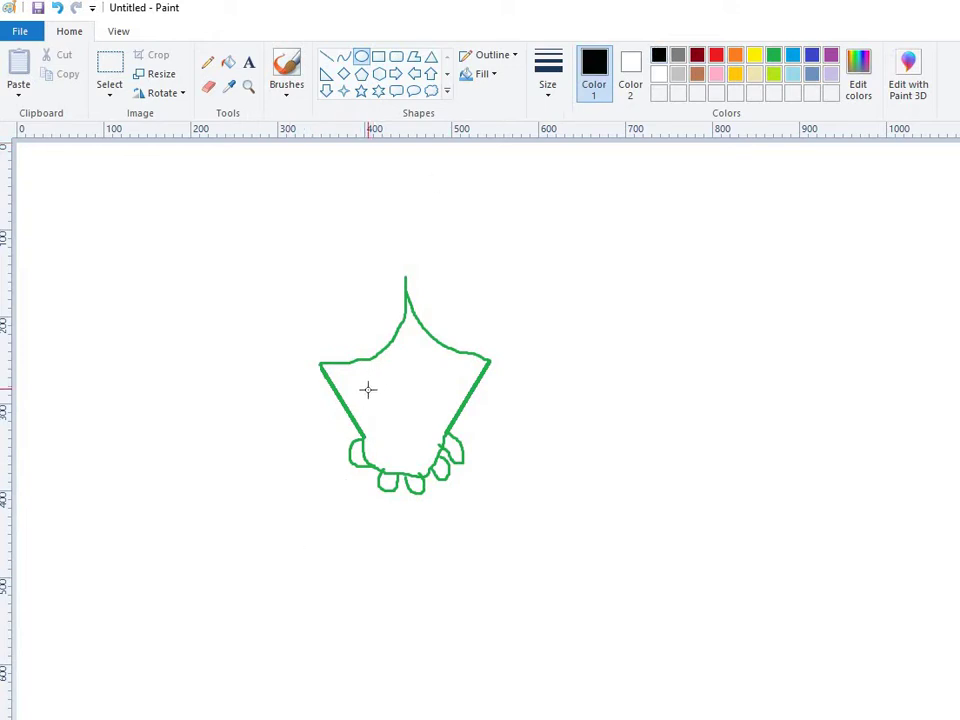
pyautogui.moveTo(366, 391); pyautogui.dragTo(396, 423)
pyautogui.moveTo(421, 398); pyautogui.dragTo(444, 420)
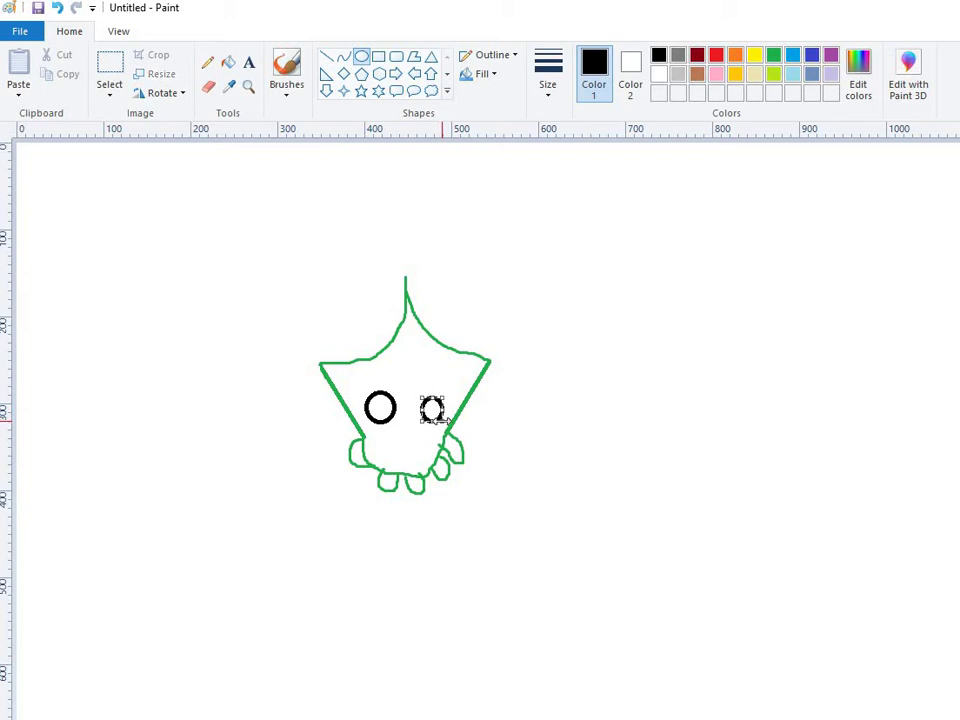
pyautogui.click(405, 431)
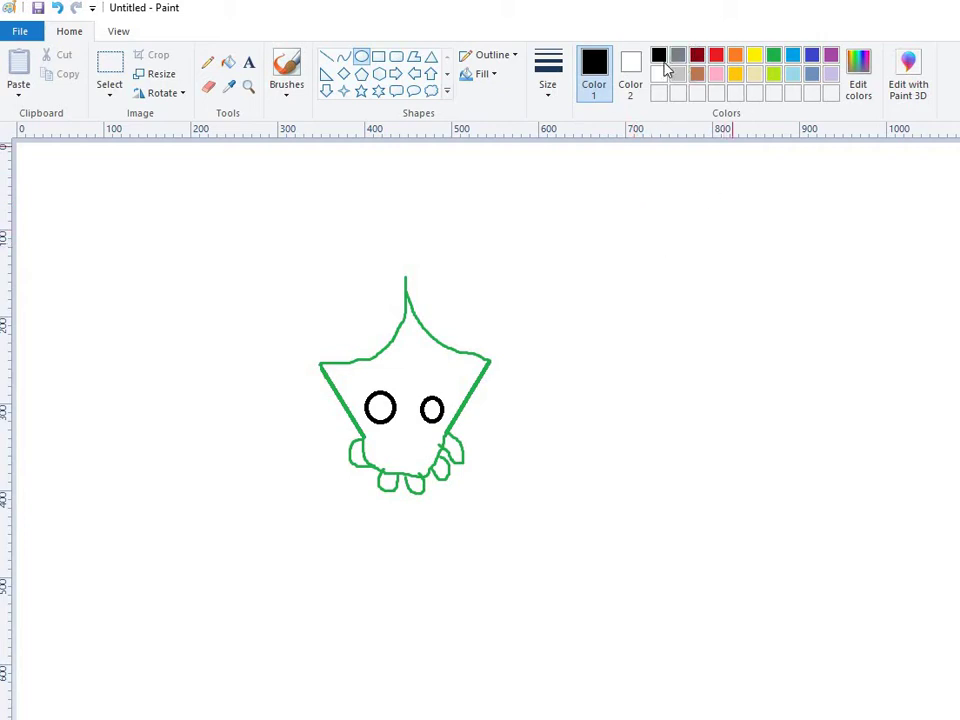
# Fill the five feet along the body's lower edge with green
pyautogui.click(774, 56)
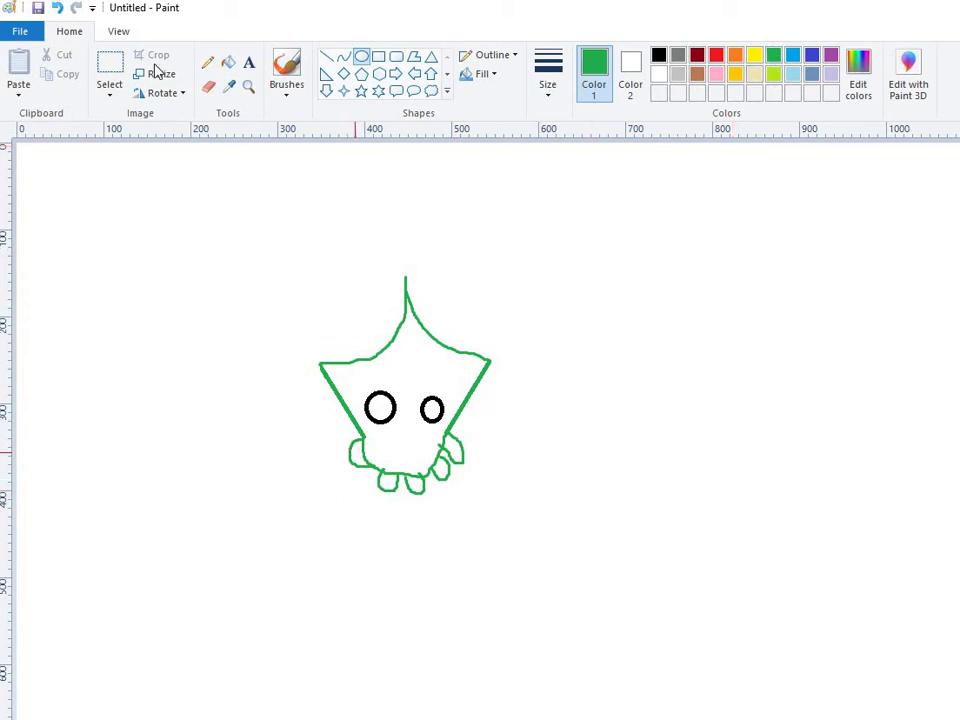
pyautogui.click(229, 63)
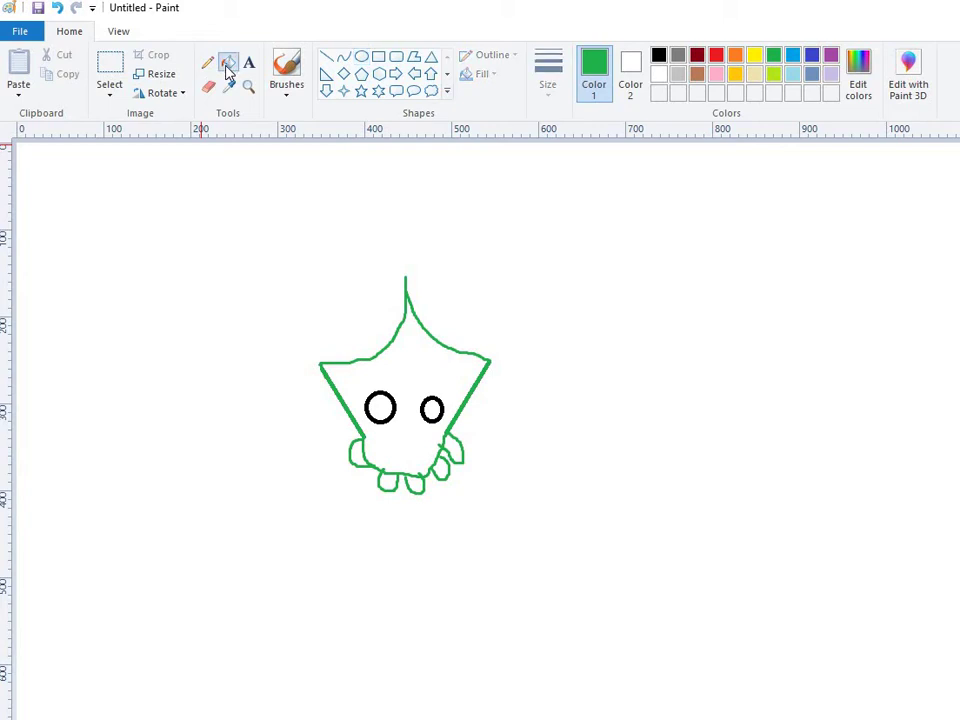
pyautogui.click(358, 448)
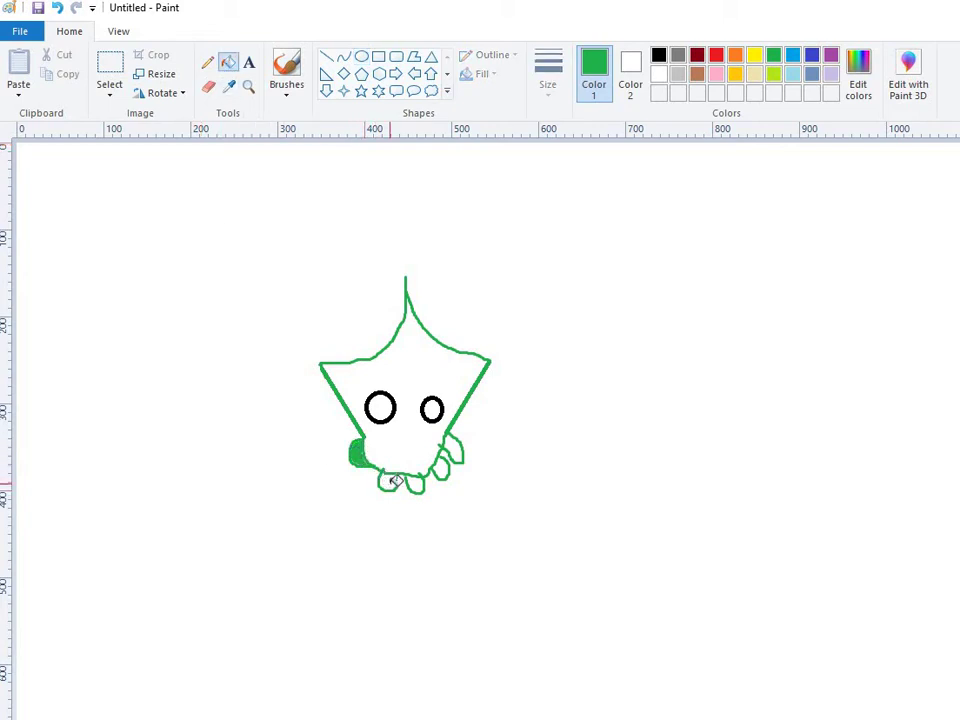
pyautogui.click(393, 482)
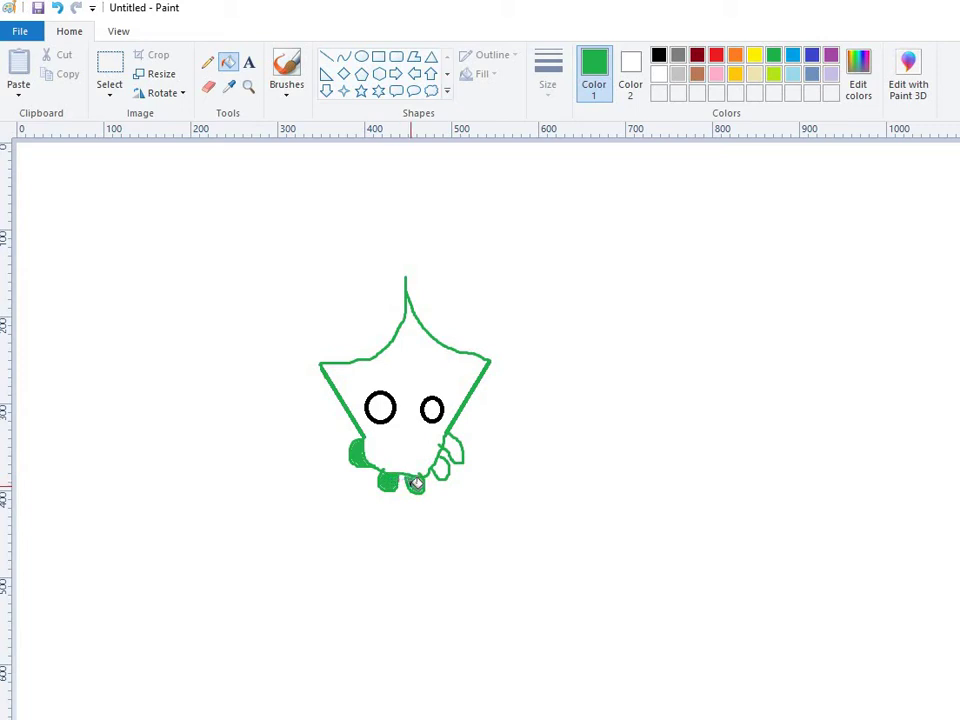
pyautogui.click(440, 467)
pyautogui.click(455, 451)
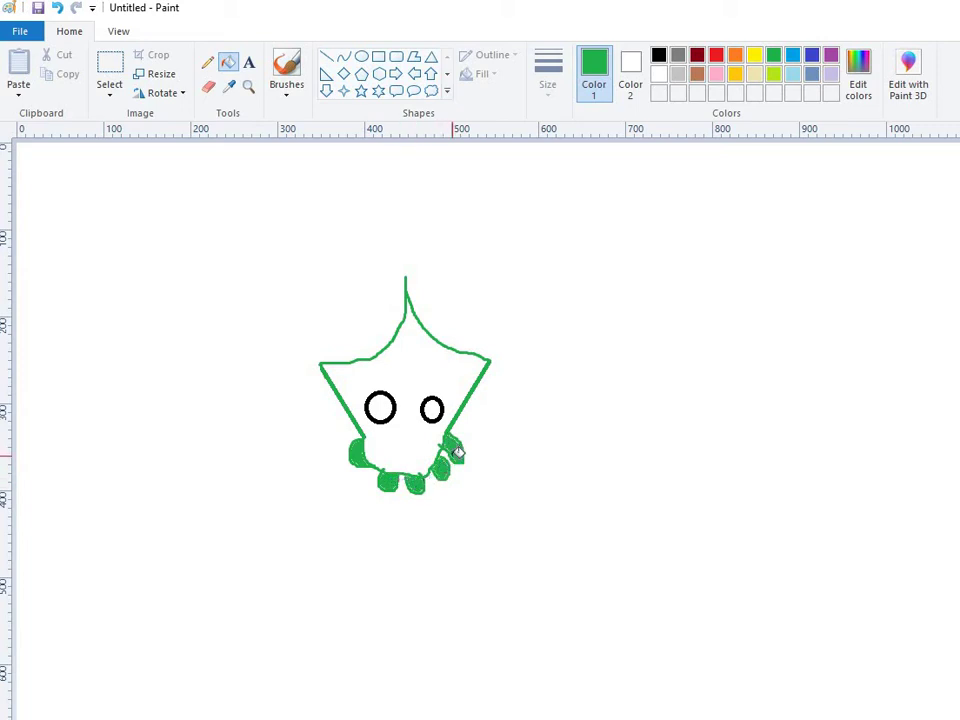
# Draw a small black oval pupil inside each eye
pyautogui.click(658, 55)
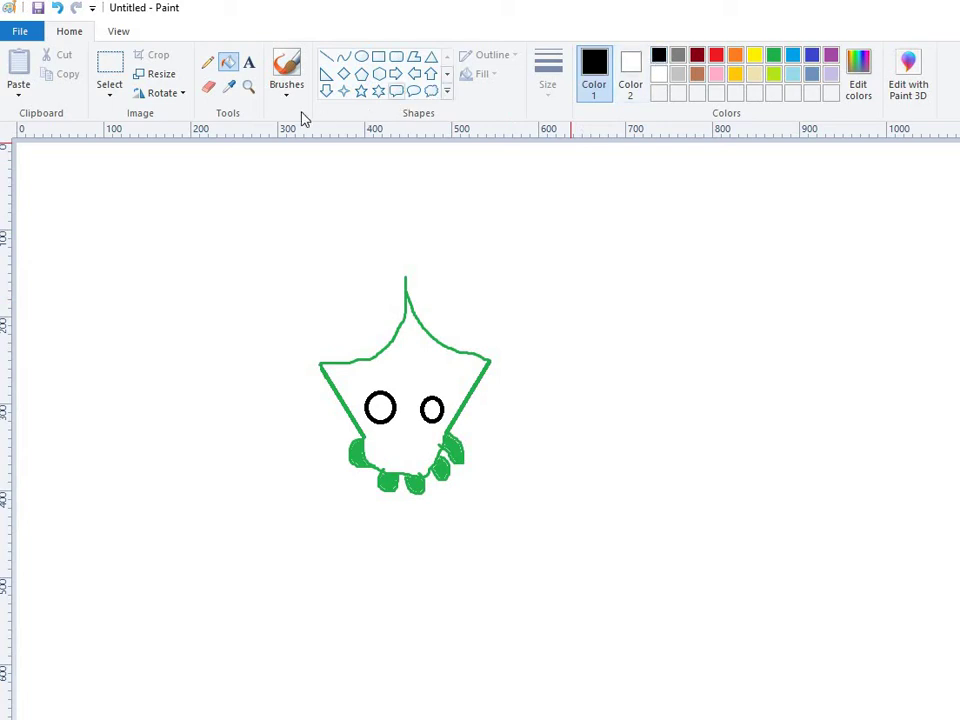
pyautogui.click(288, 93)
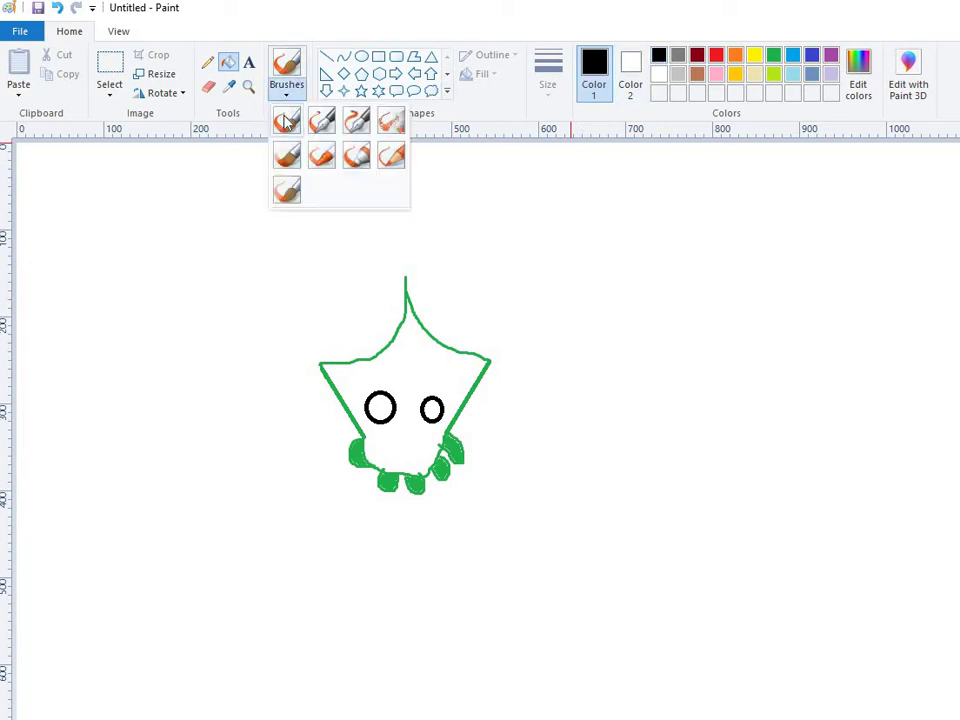
pyautogui.click(287, 121)
pyautogui.click(361, 56)
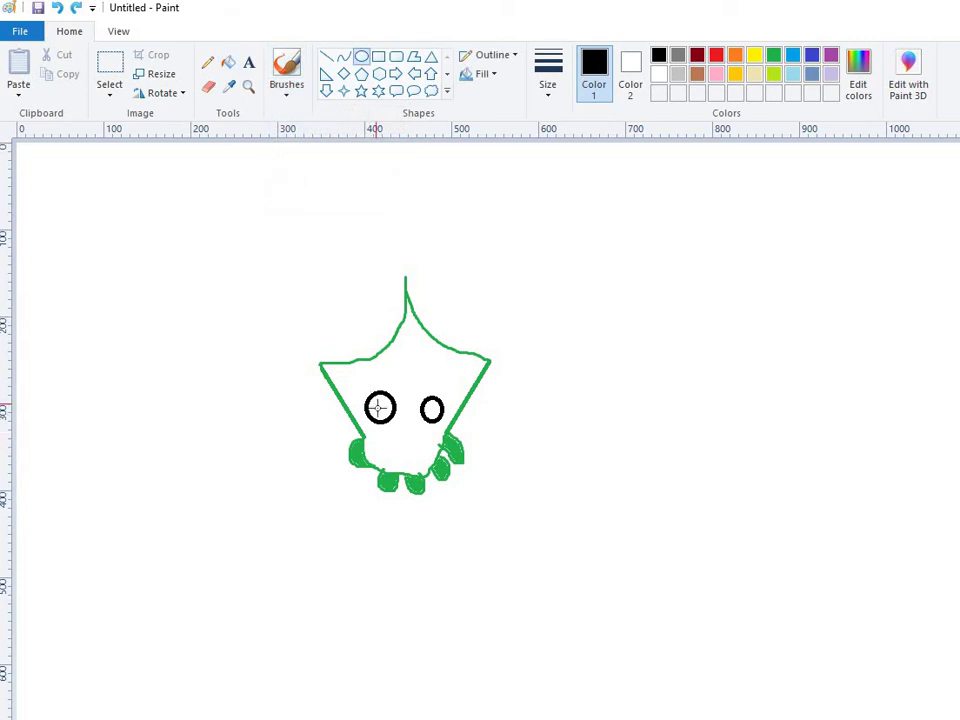
pyautogui.moveTo(376, 404); pyautogui.dragTo(434, 412)
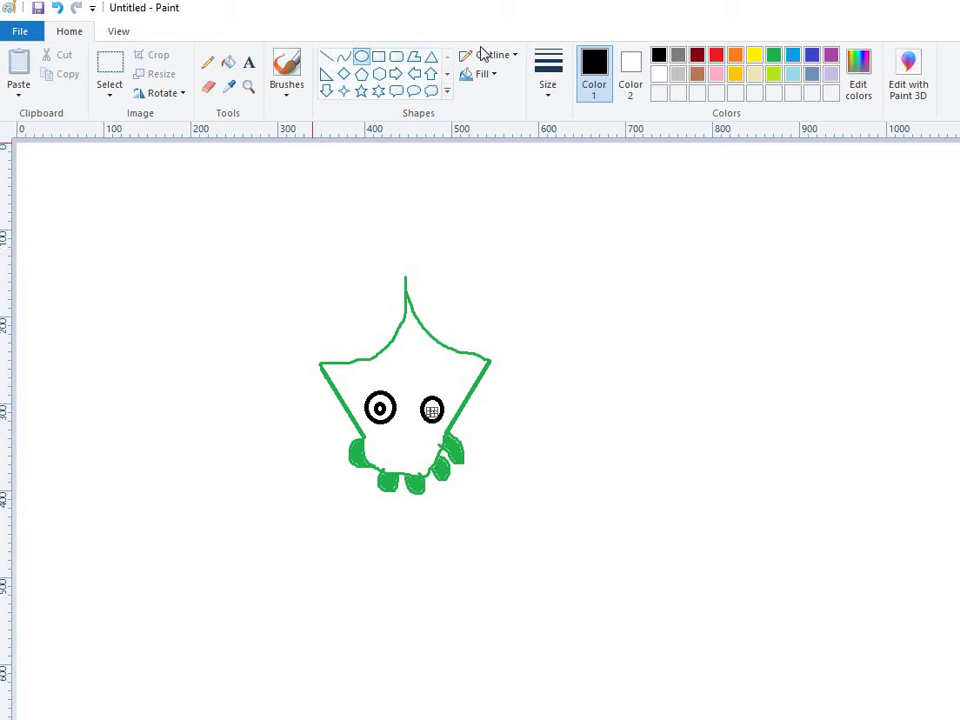
# Undo the pupil fill and the off-centre pupil drawn in the right eye
pyautogui.click(229, 65)
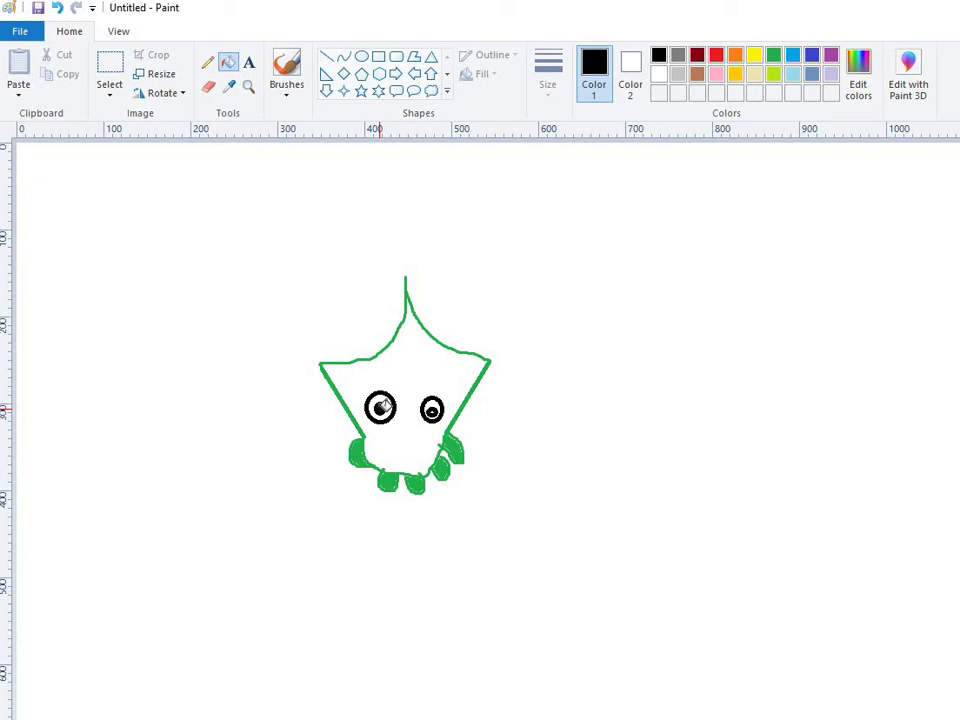
pyautogui.click(430, 408)
pyautogui.click(58, 10)
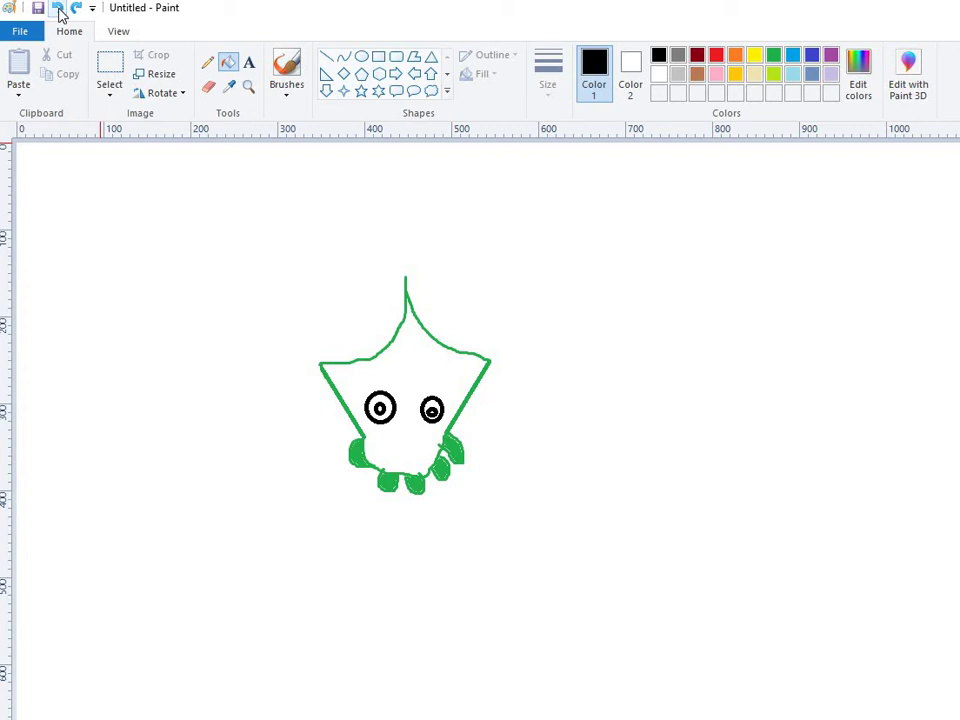
pyautogui.click(58, 10)
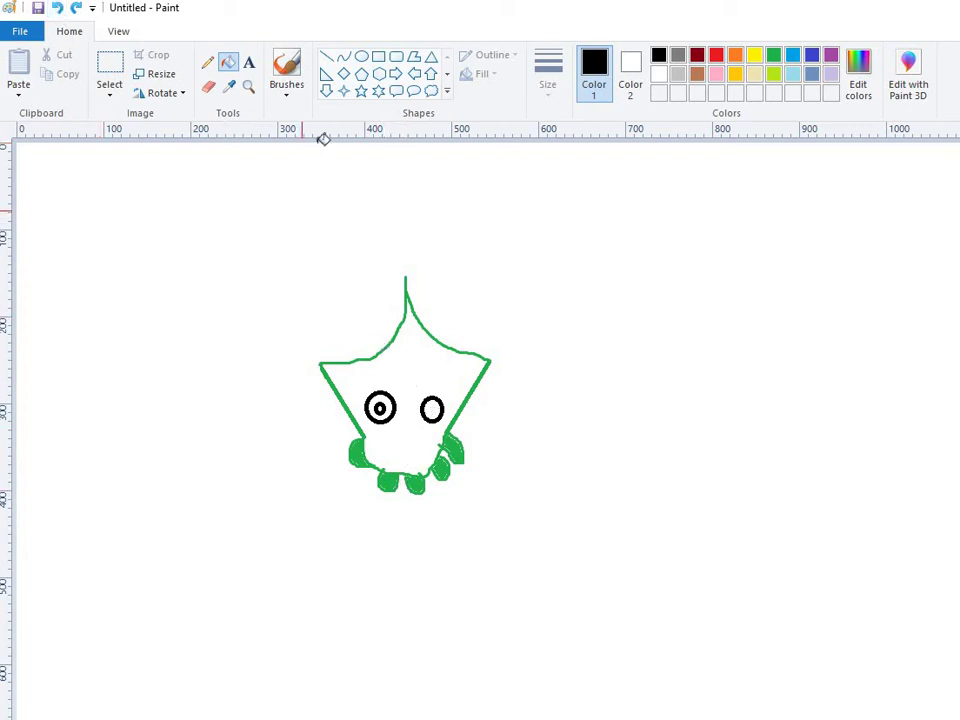
# Redraw a small black oval pupil centred in the right eye, and fill both pupils with black
pyautogui.click(361, 56)
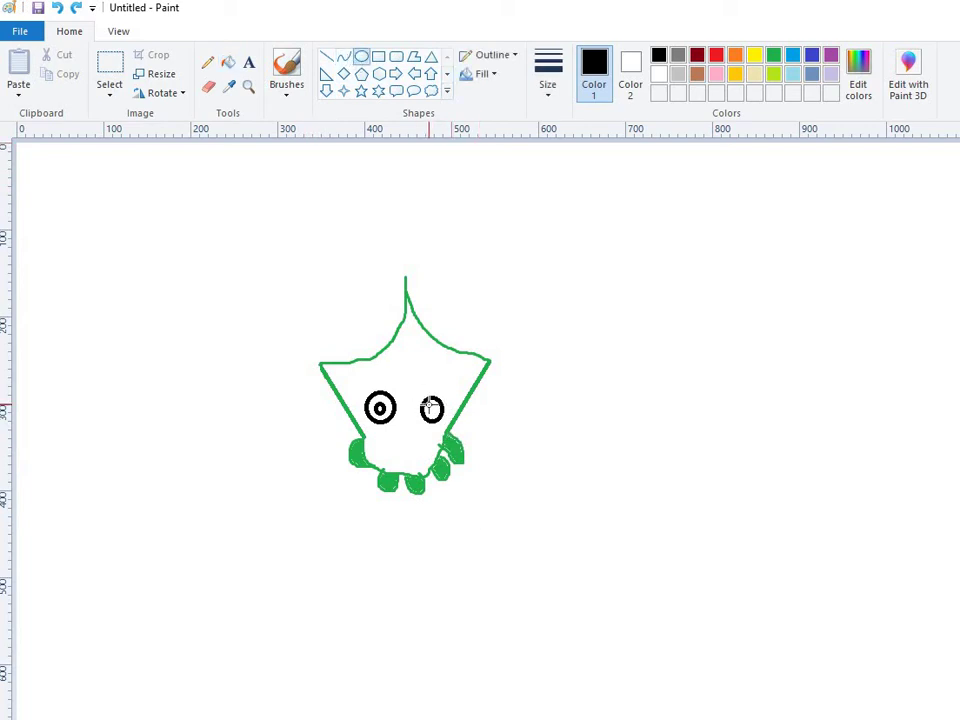
pyautogui.moveTo(430, 407); pyautogui.dragTo(434, 412)
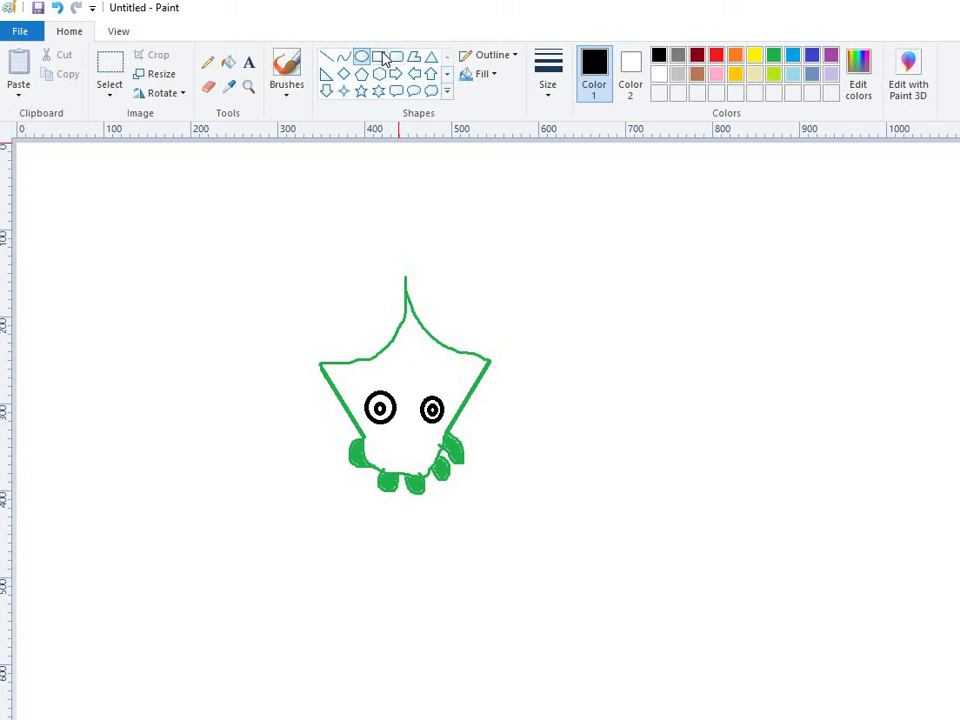
pyautogui.click(228, 63)
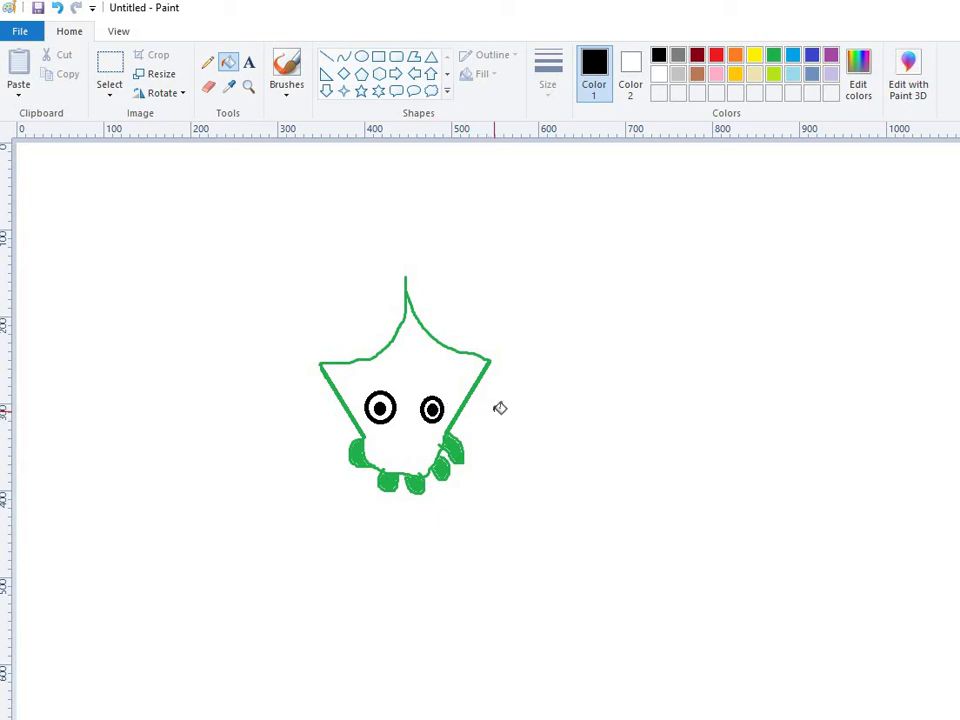
# Fill the body around the eyes with green
pyautogui.click(773, 56)
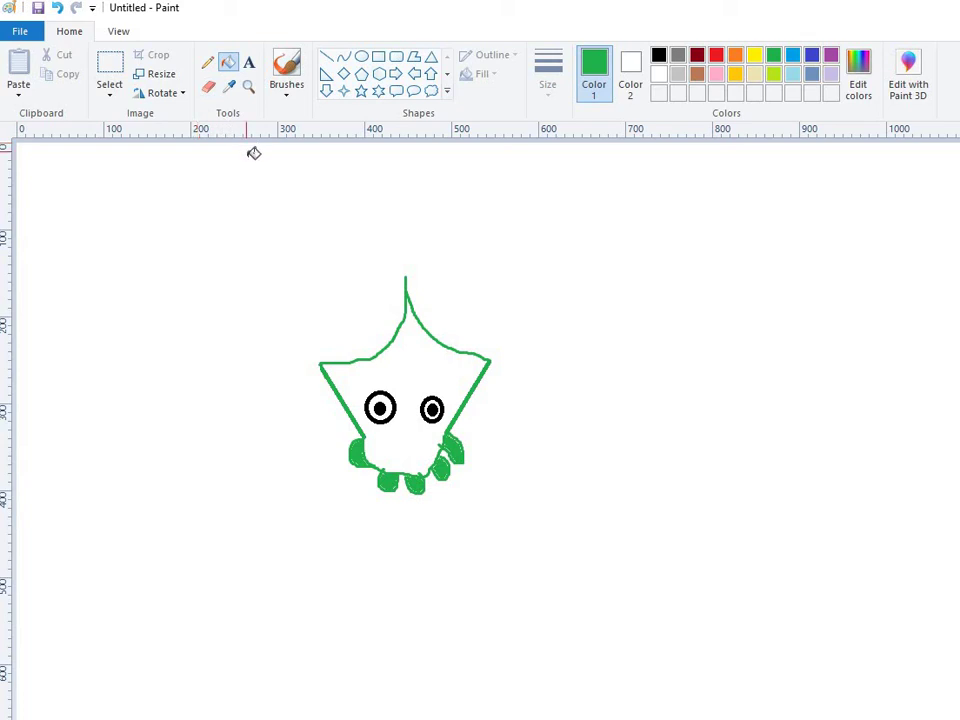
pyautogui.click(423, 349)
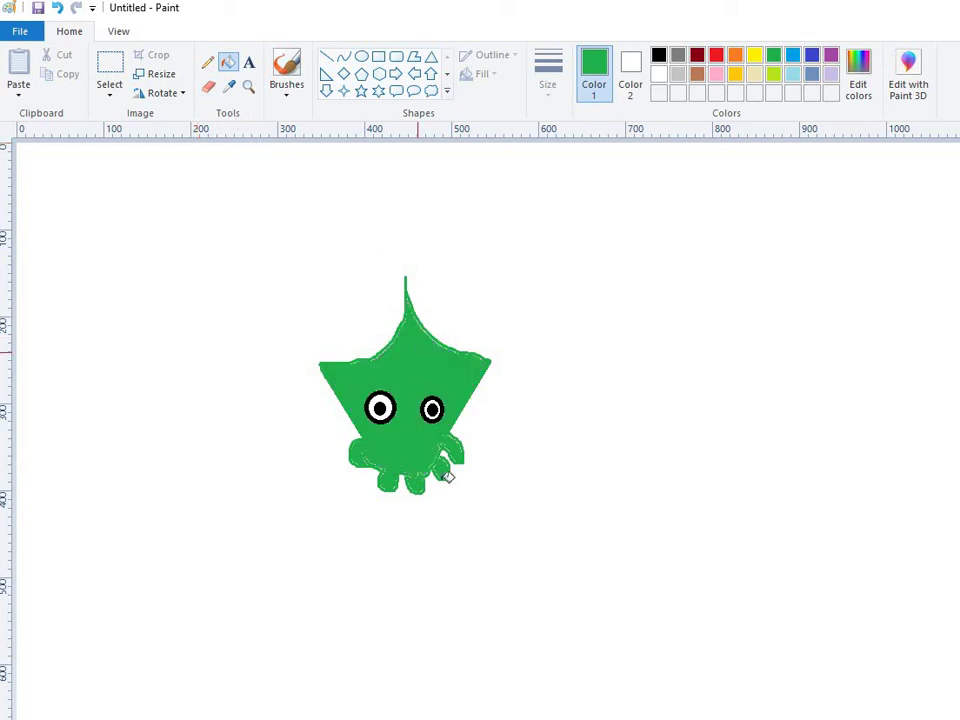